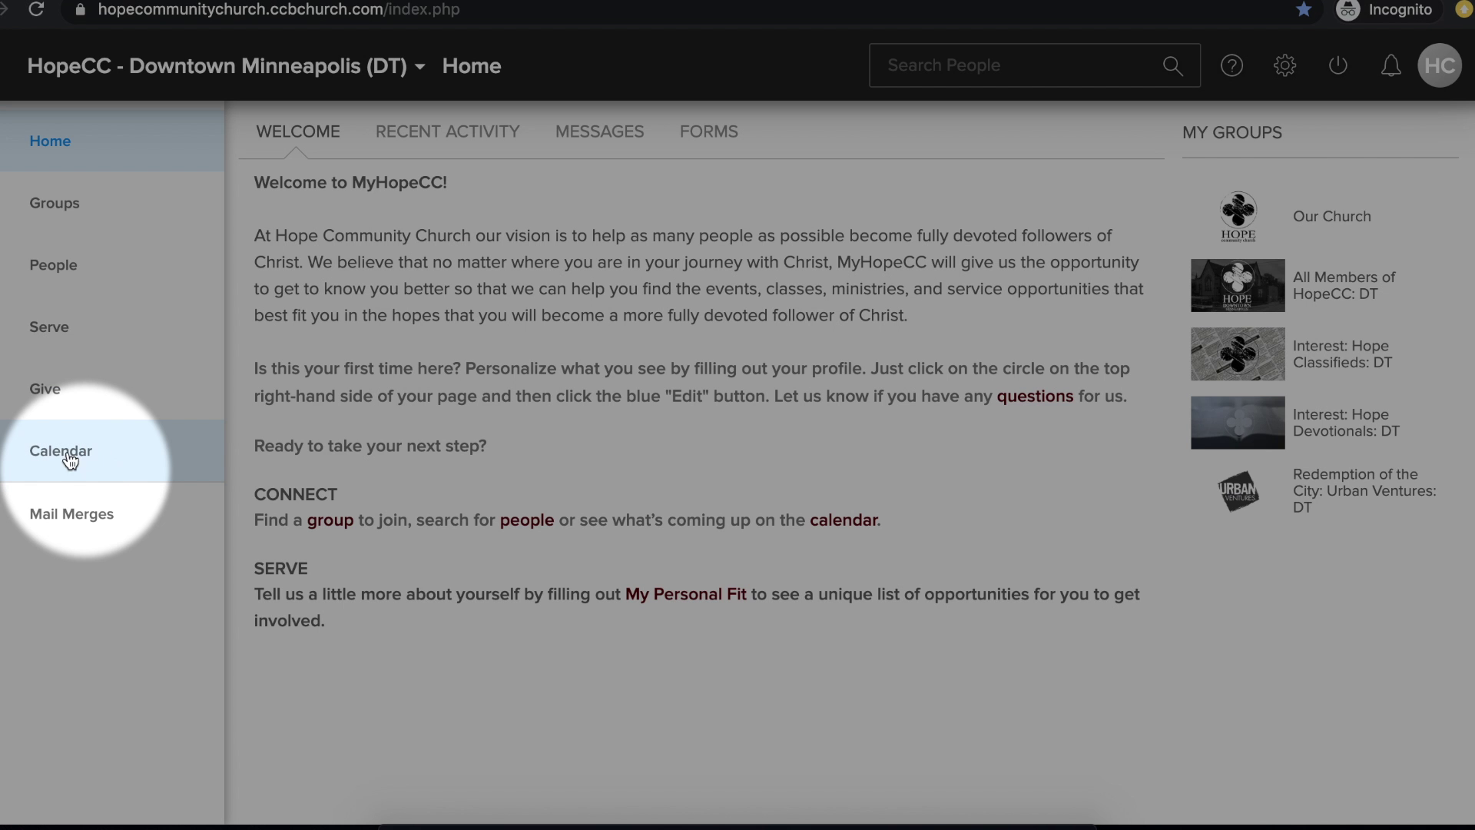
# Open Calendar from the sidebar to see My Calendar for March 2020
pyautogui.click(122, 462)
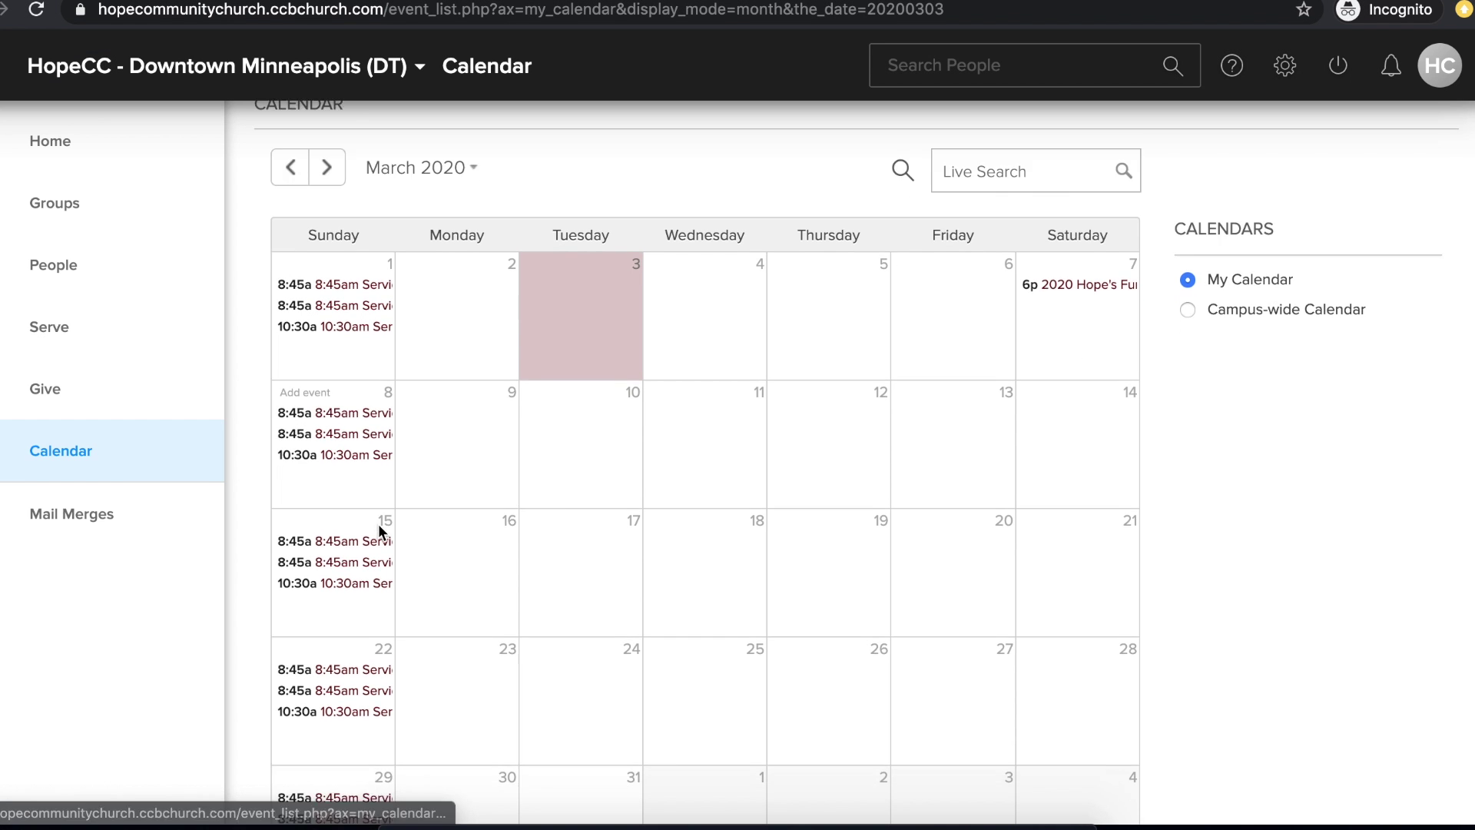
pyautogui.scroll(-5, 378, 523)
pyautogui.scroll(4, 379, 524)
pyautogui.scroll(1, 378, 532)
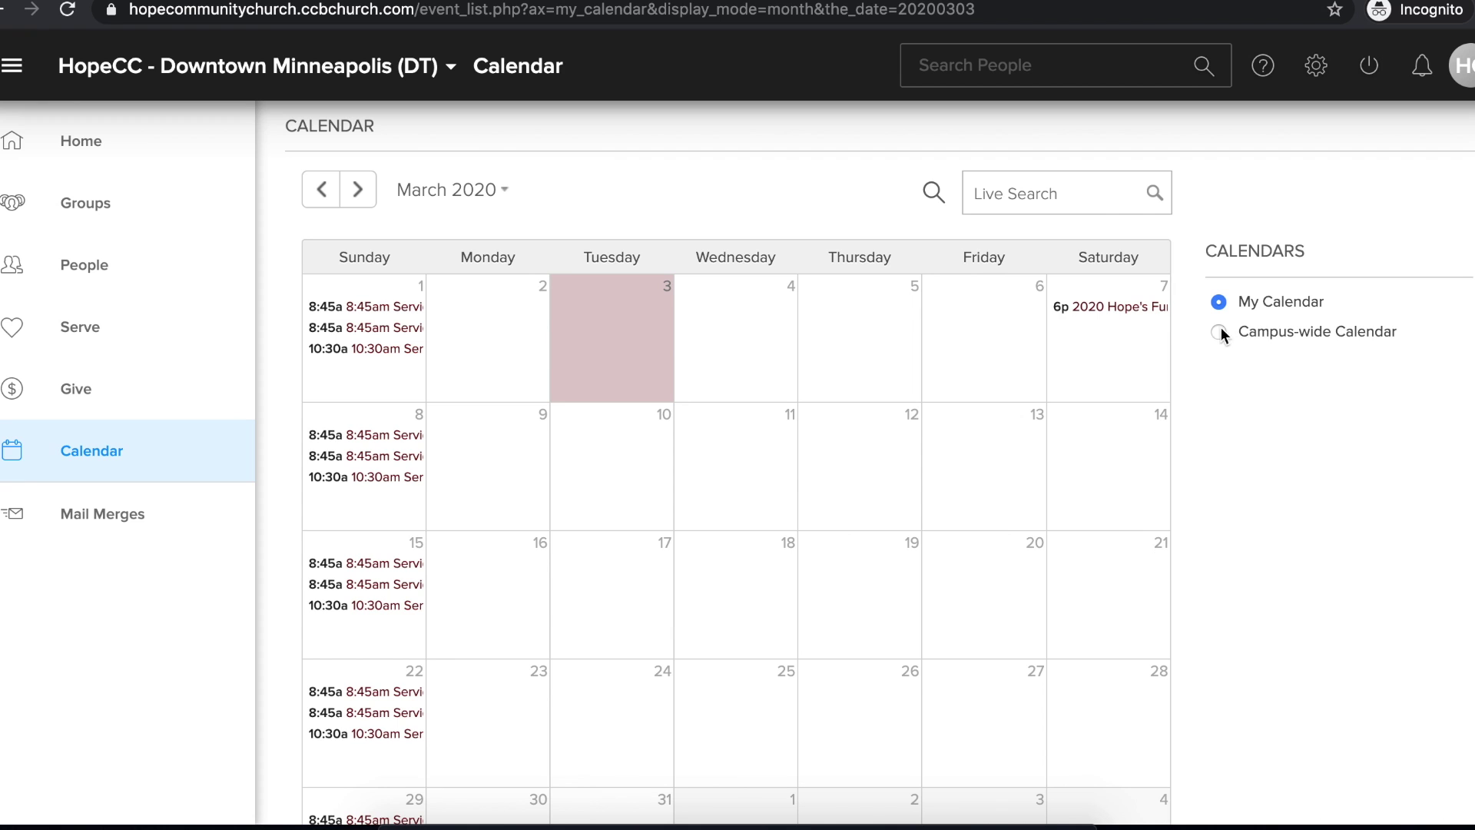
# Switch to the Campus-wide Calendar, preview Lowertown, then return to Downtown Minneapolis
pyautogui.click(1219, 332)
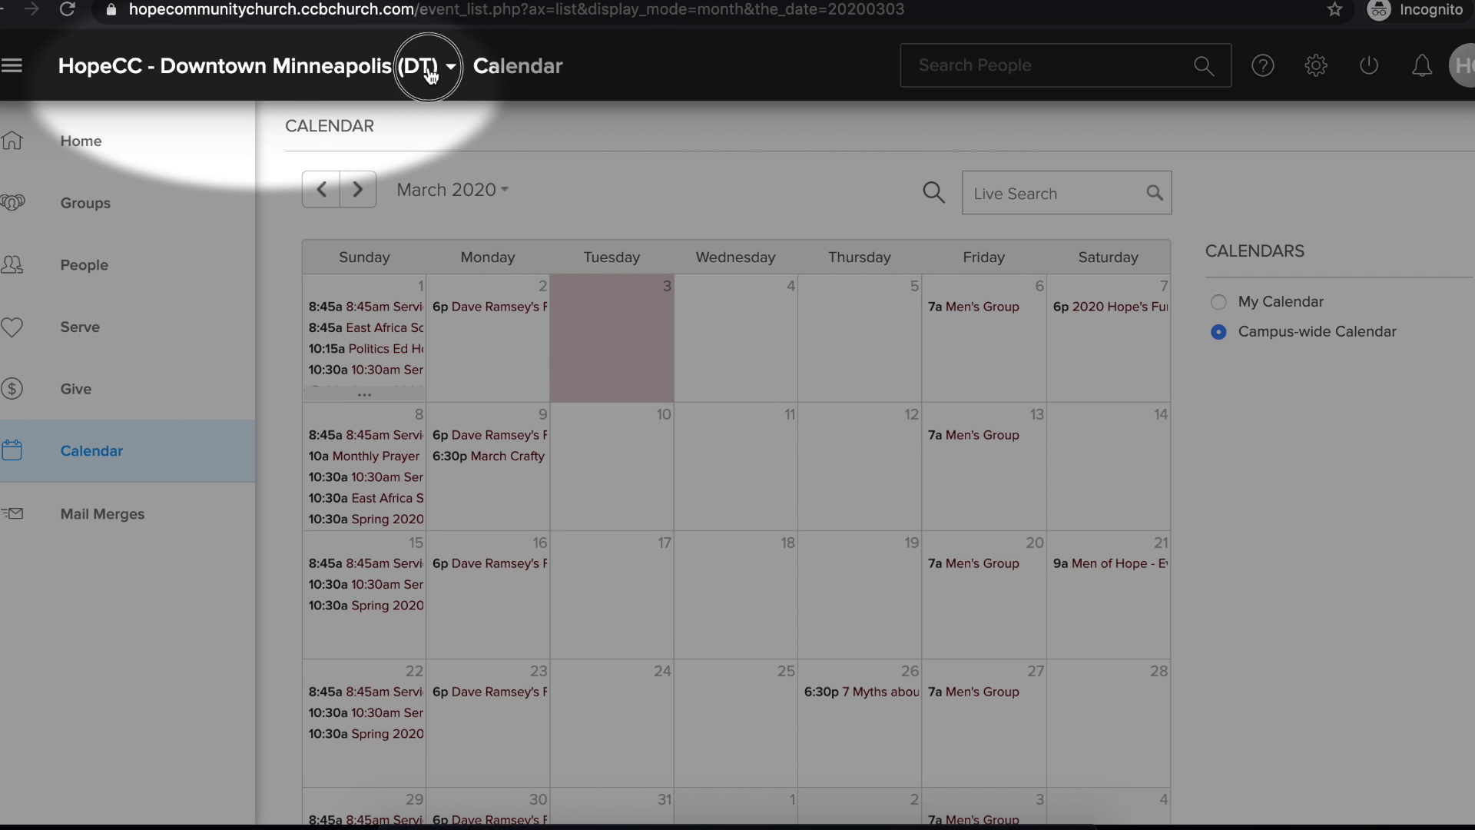
pyautogui.click(449, 65)
pyautogui.click(280, 85)
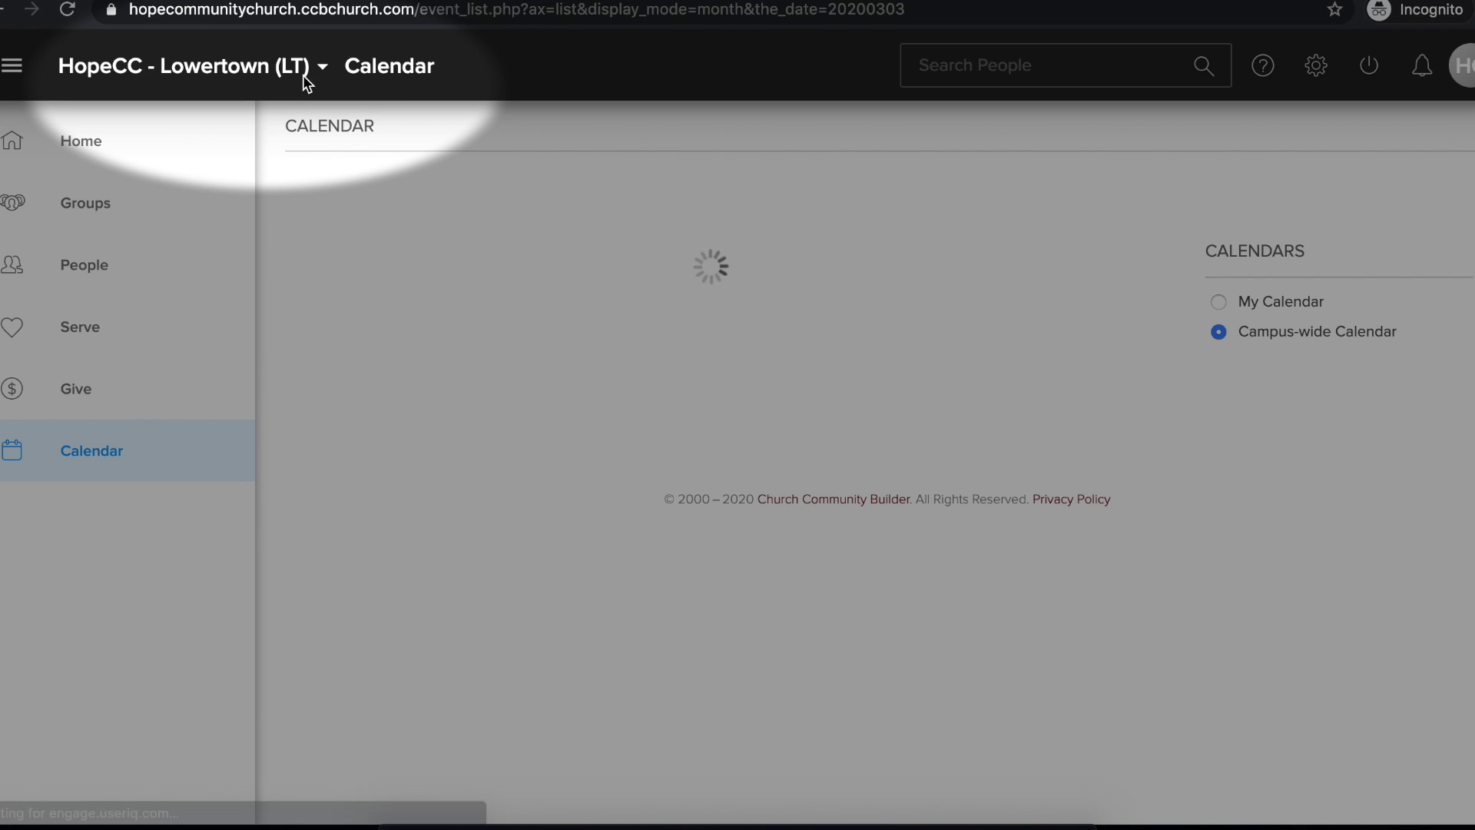
pyautogui.click(320, 65)
pyautogui.click(301, 114)
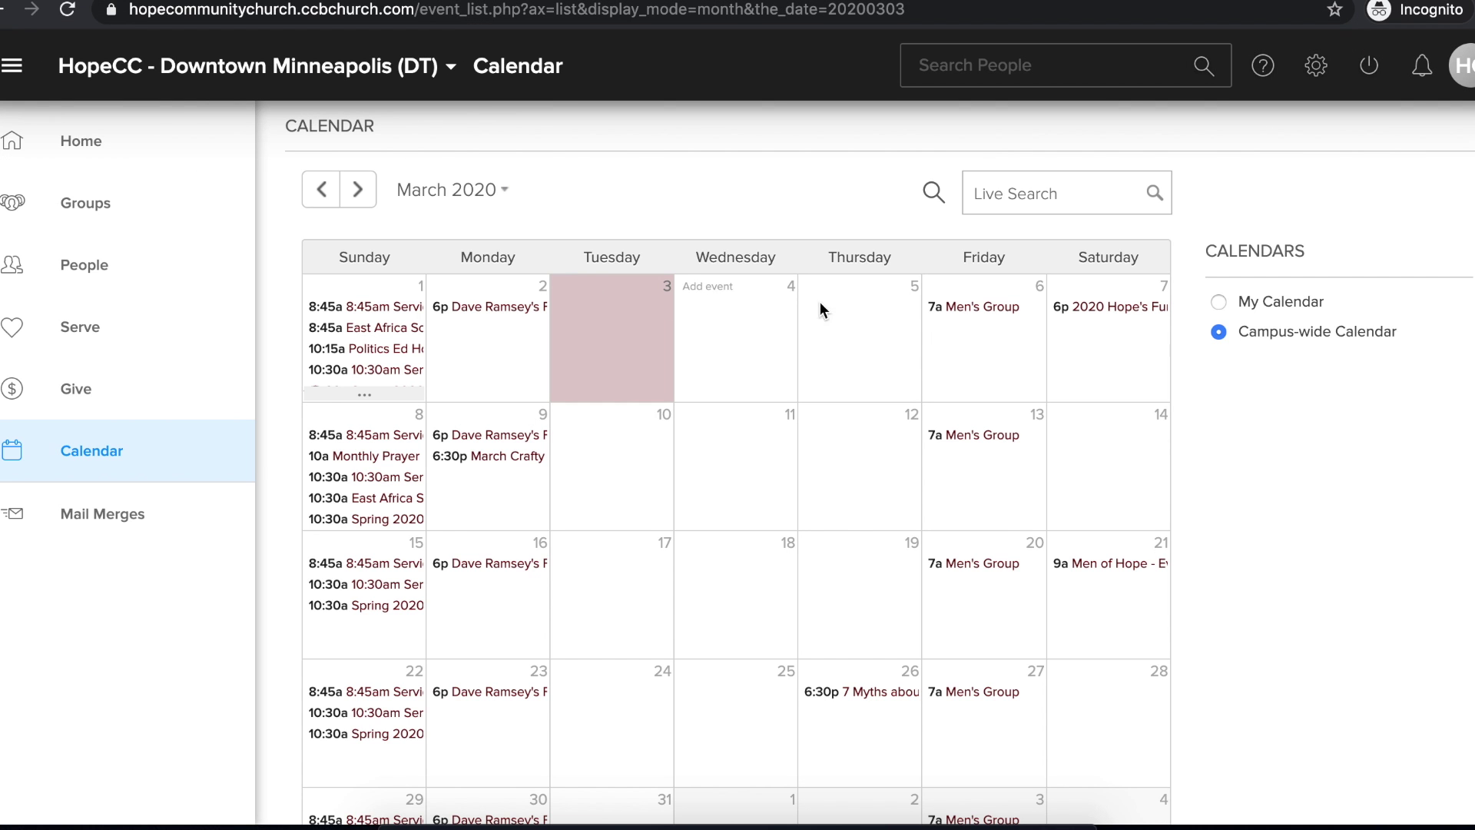
pyautogui.click(968, 307)
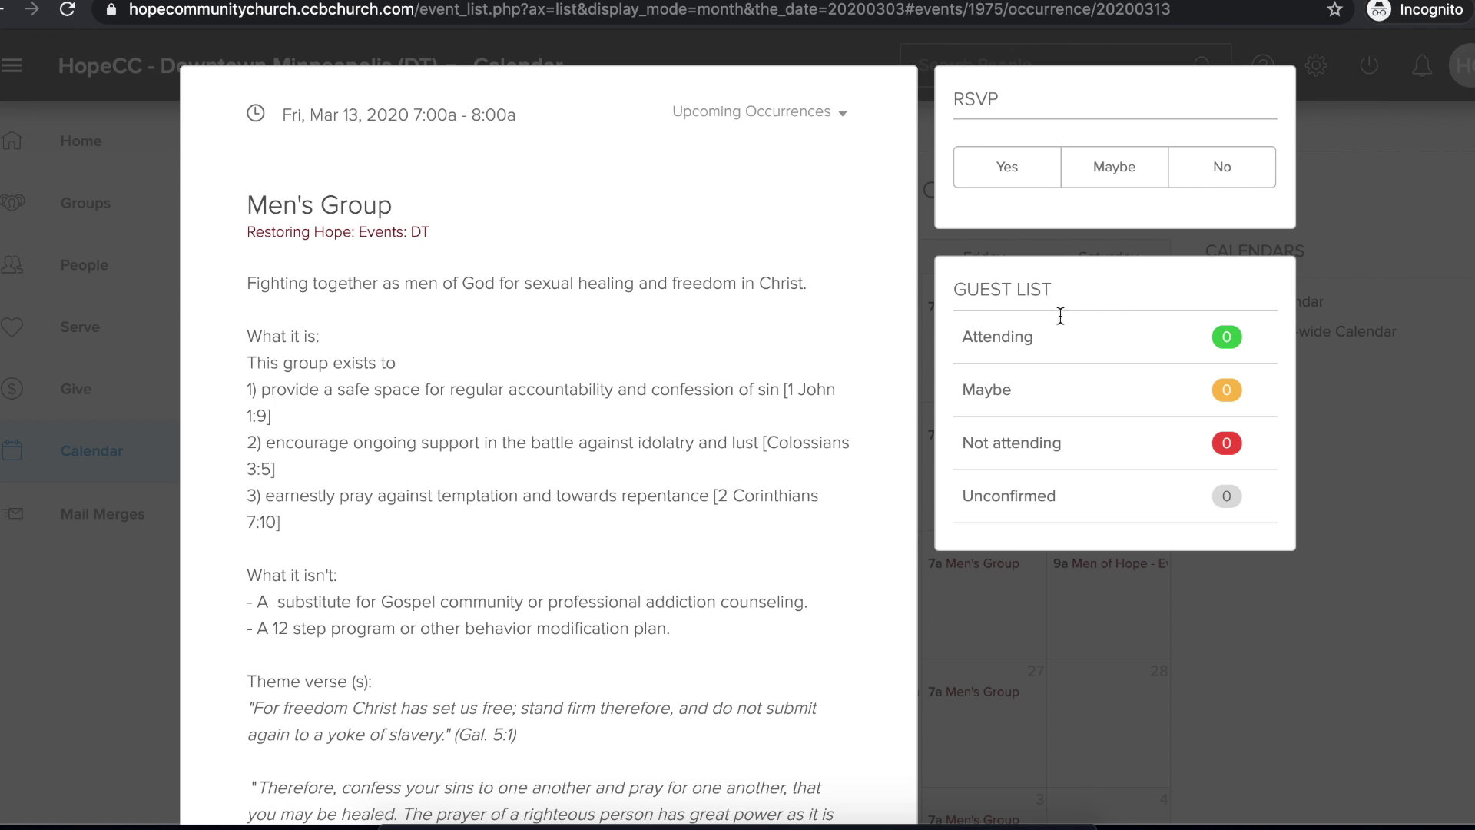
pyautogui.click(1202, 667)
pyautogui.scroll(-3, 1202, 668)
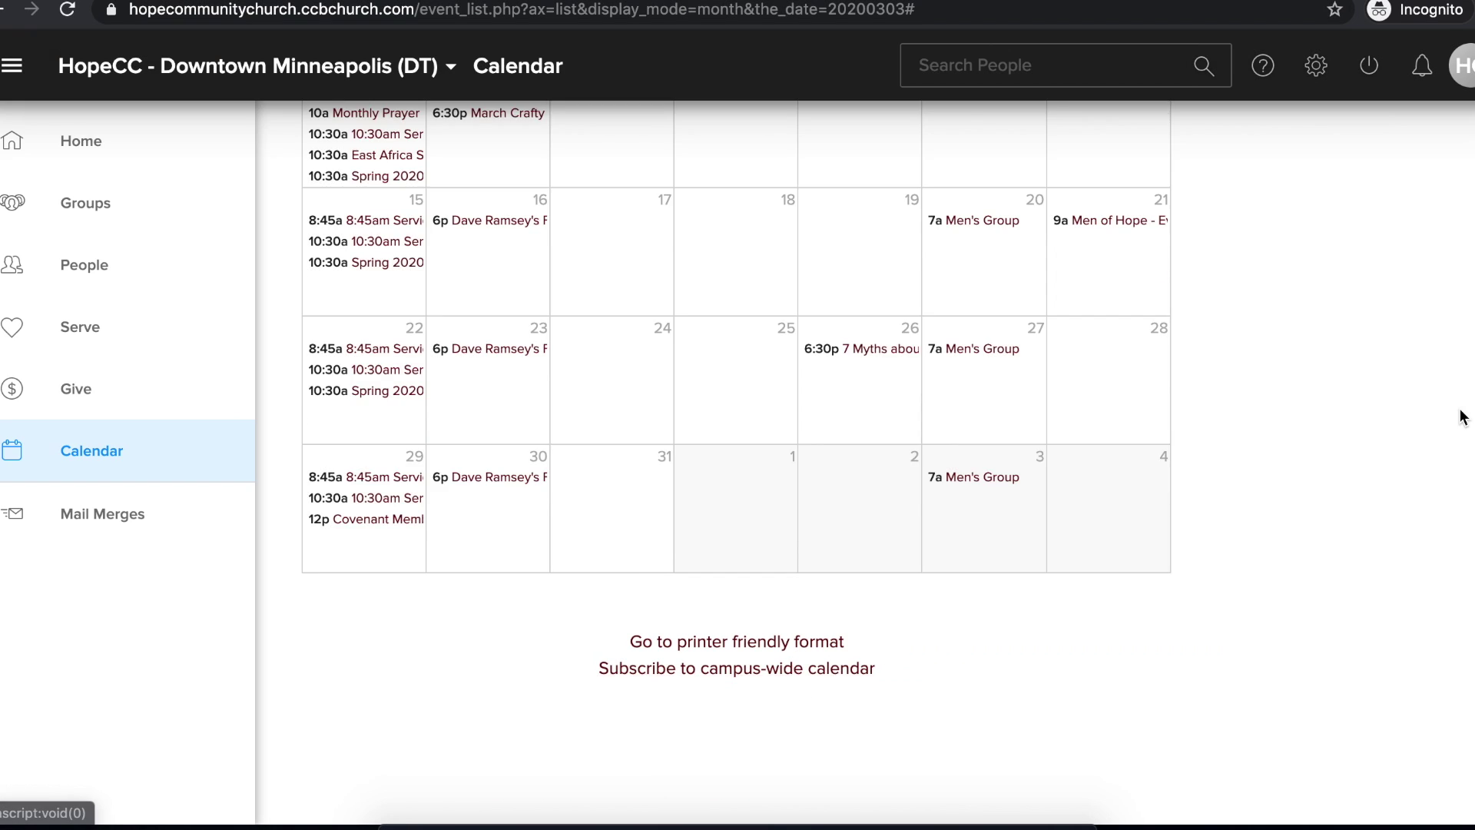
pyautogui.scroll(5, 1441, 401)
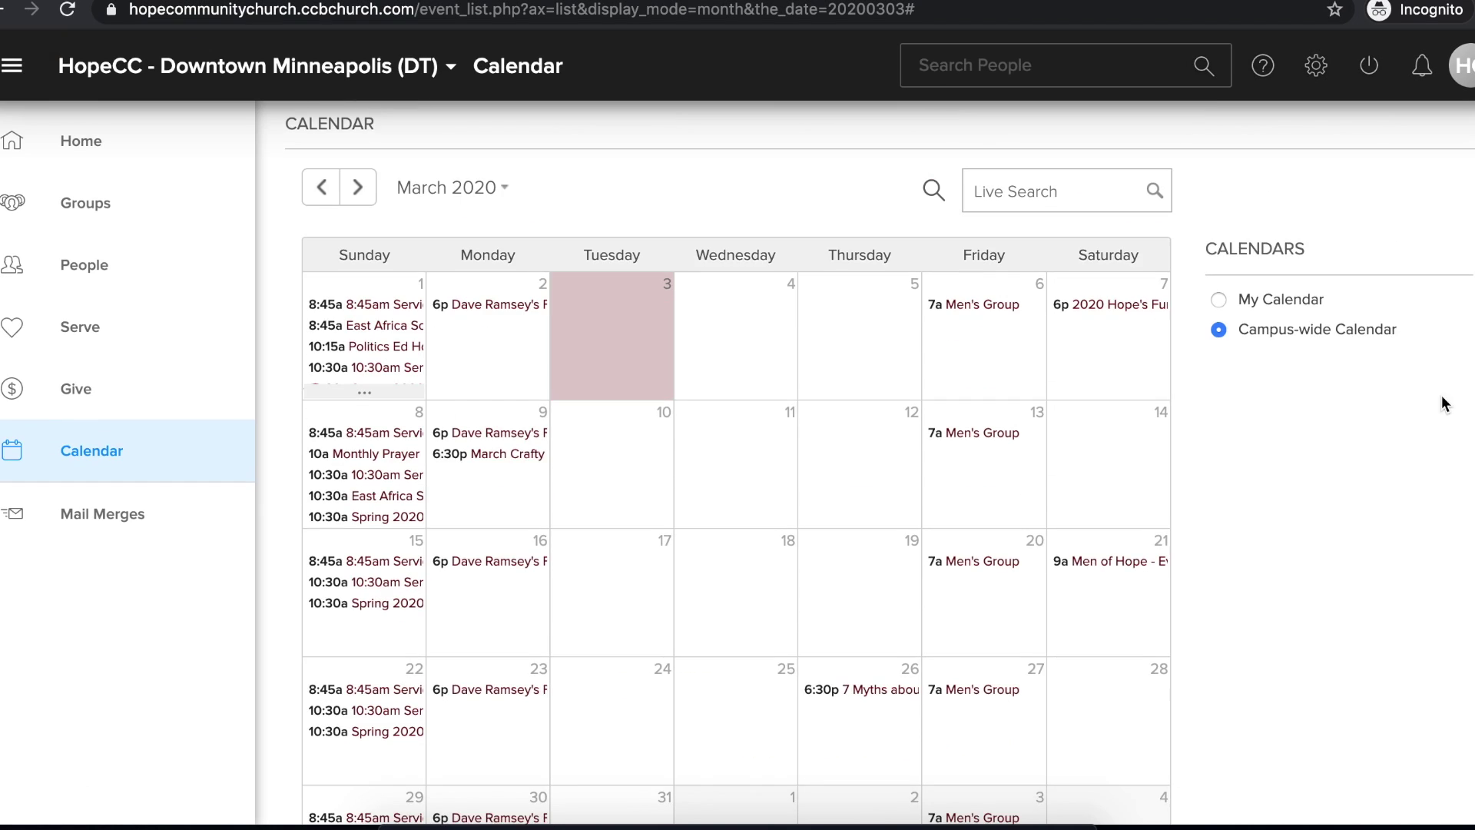
pyautogui.click(1281, 299)
pyautogui.scroll(-3, 1261, 492)
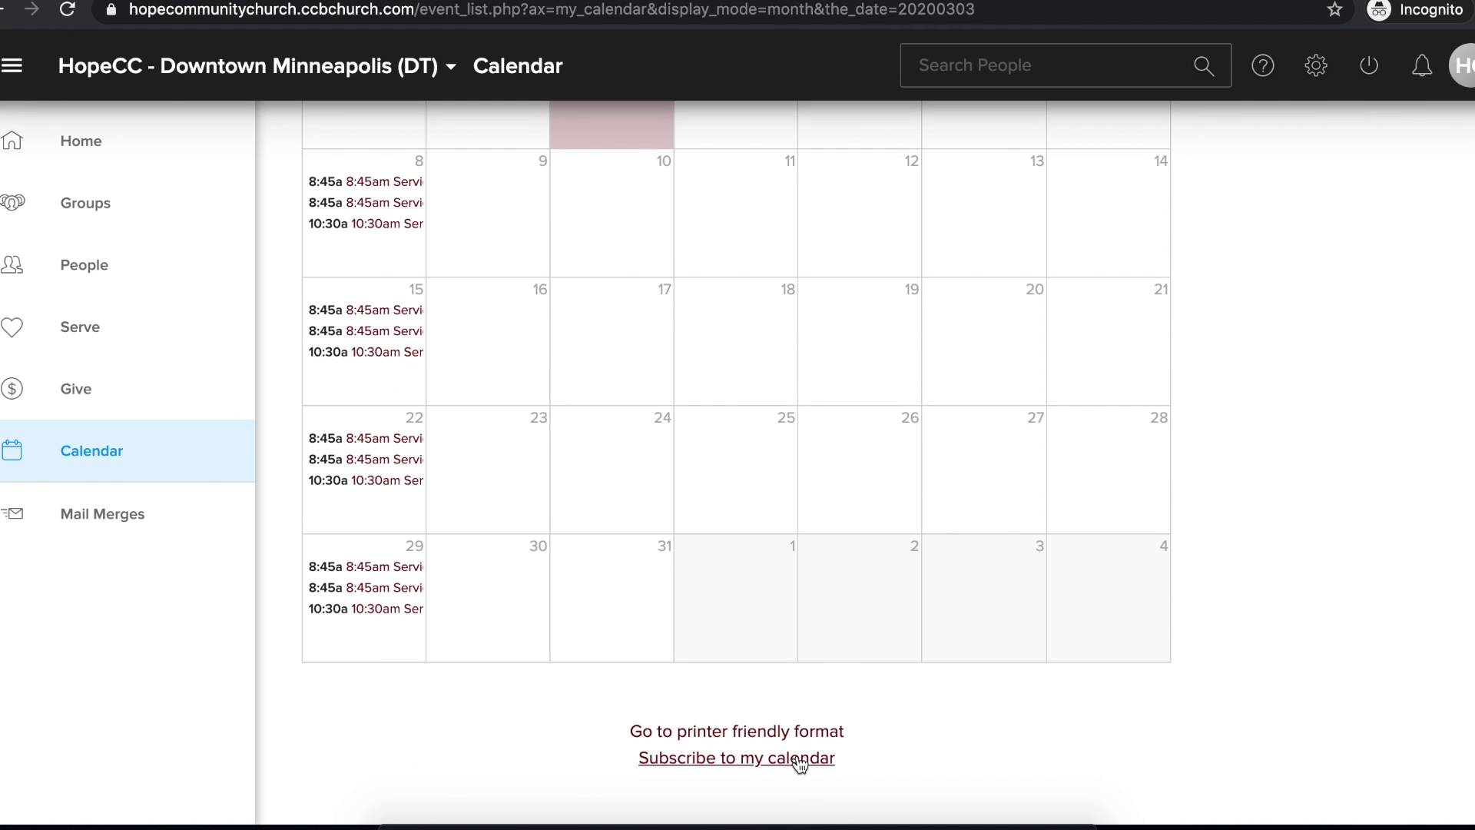
pyautogui.scroll(5, 1331, 425)
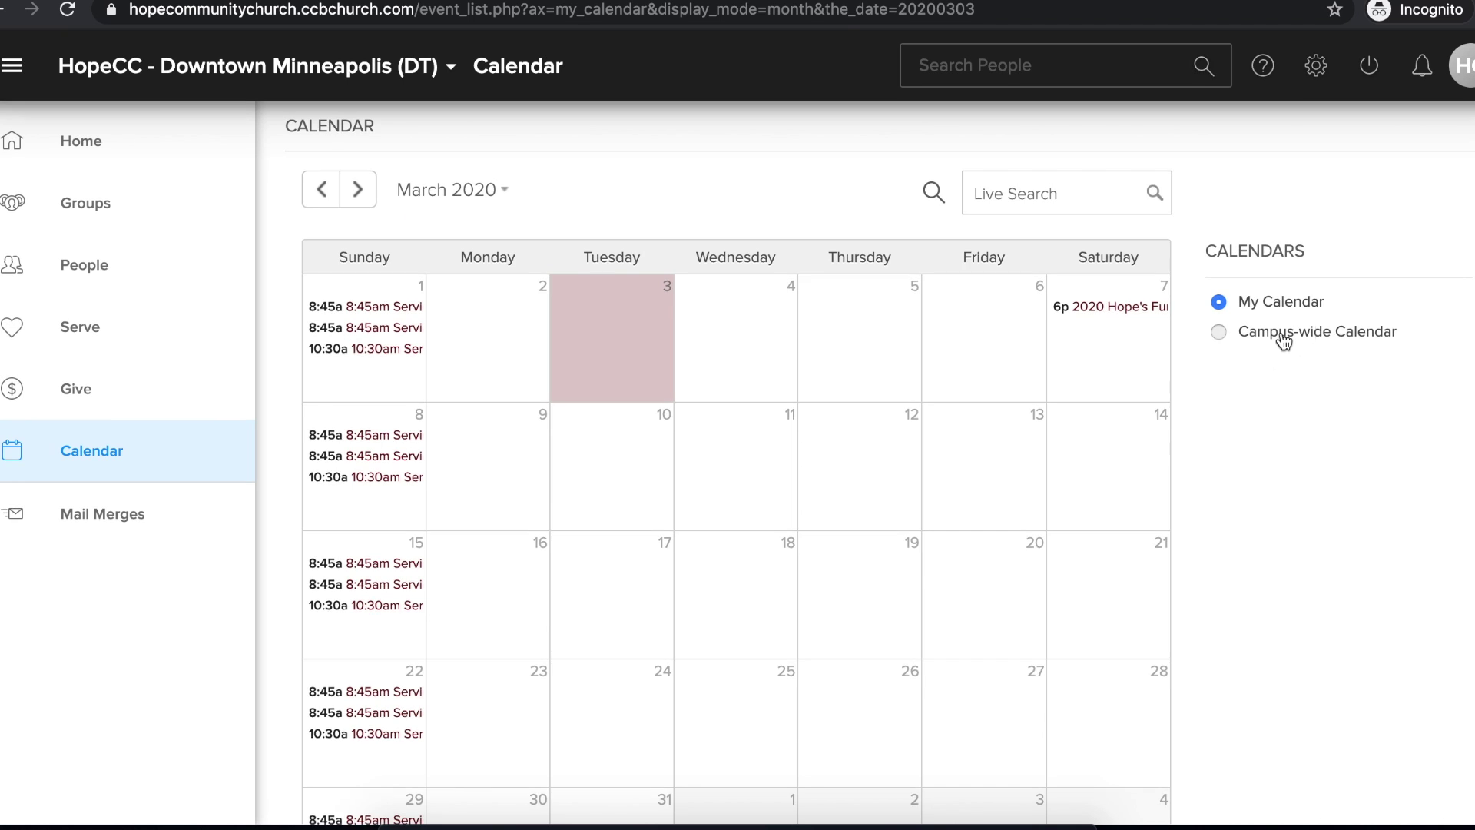
pyautogui.click(1282, 334)
pyautogui.scroll(-5, 1242, 541)
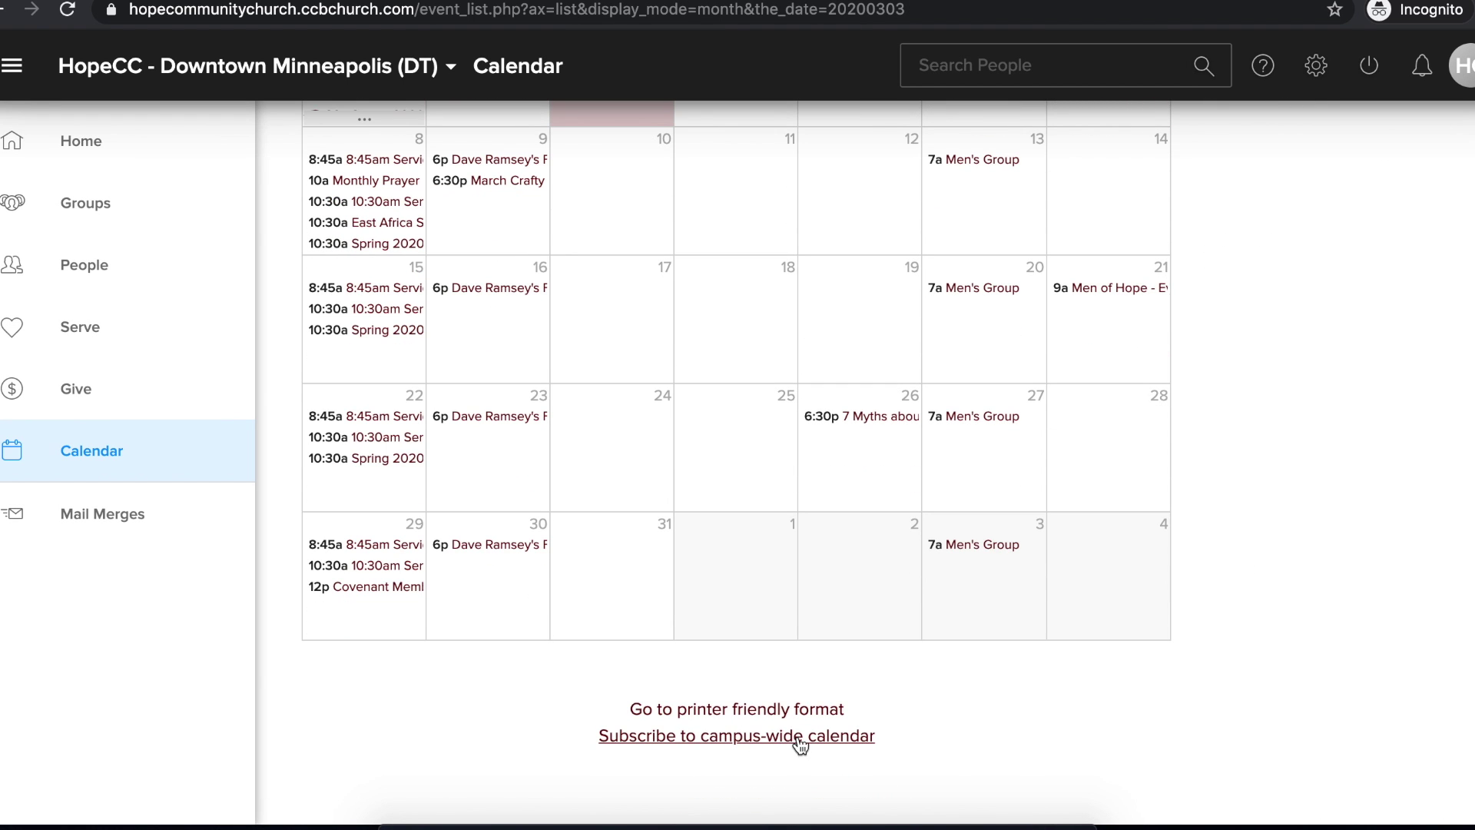
pyautogui.scroll(5, 1222, 369)
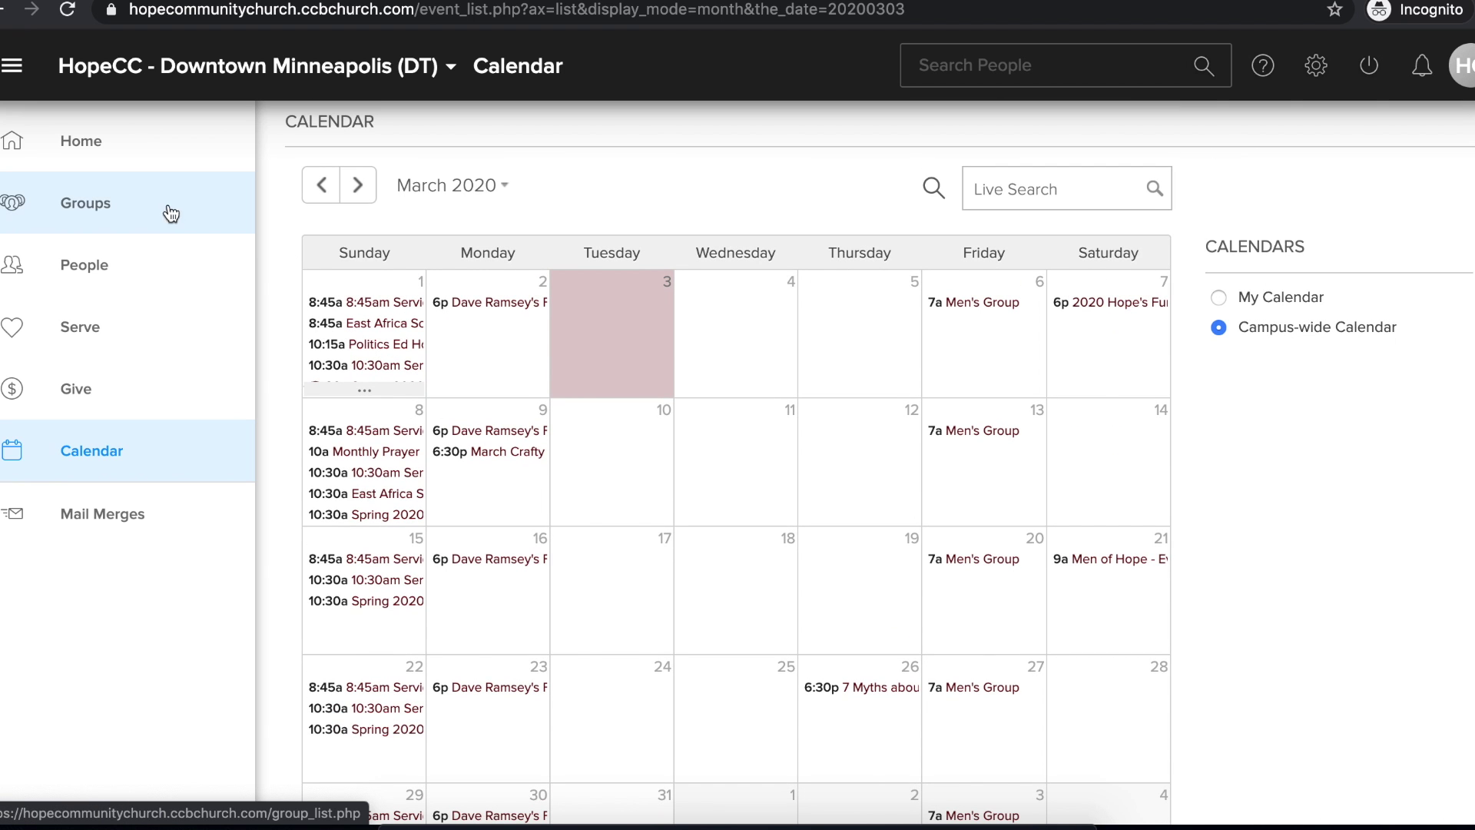
# Open the Redemption of the City: Urban Ventures group calendar and its Subscribe options
pyautogui.click(98, 206)
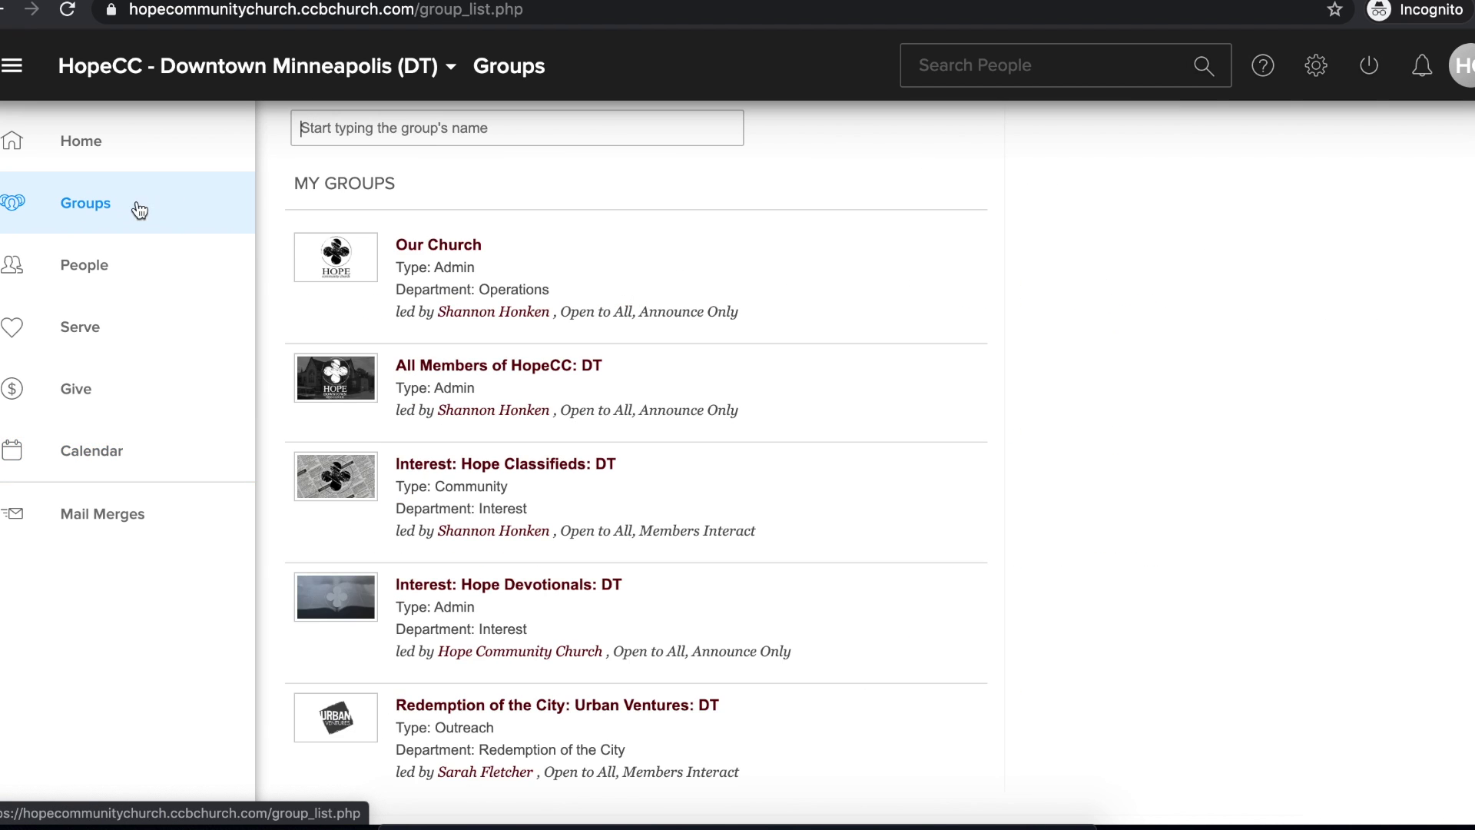
pyautogui.click(588, 705)
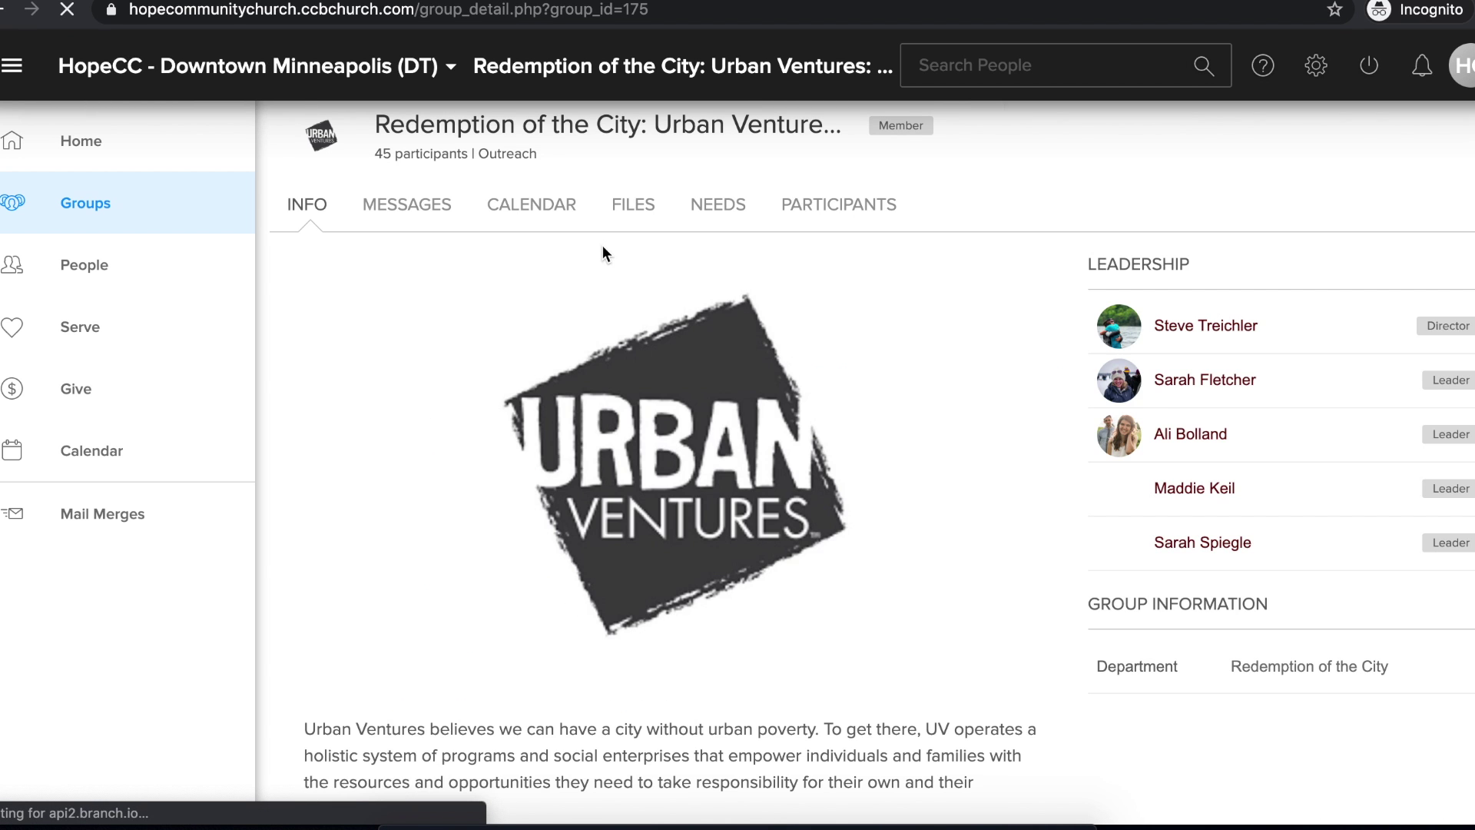
pyautogui.click(531, 203)
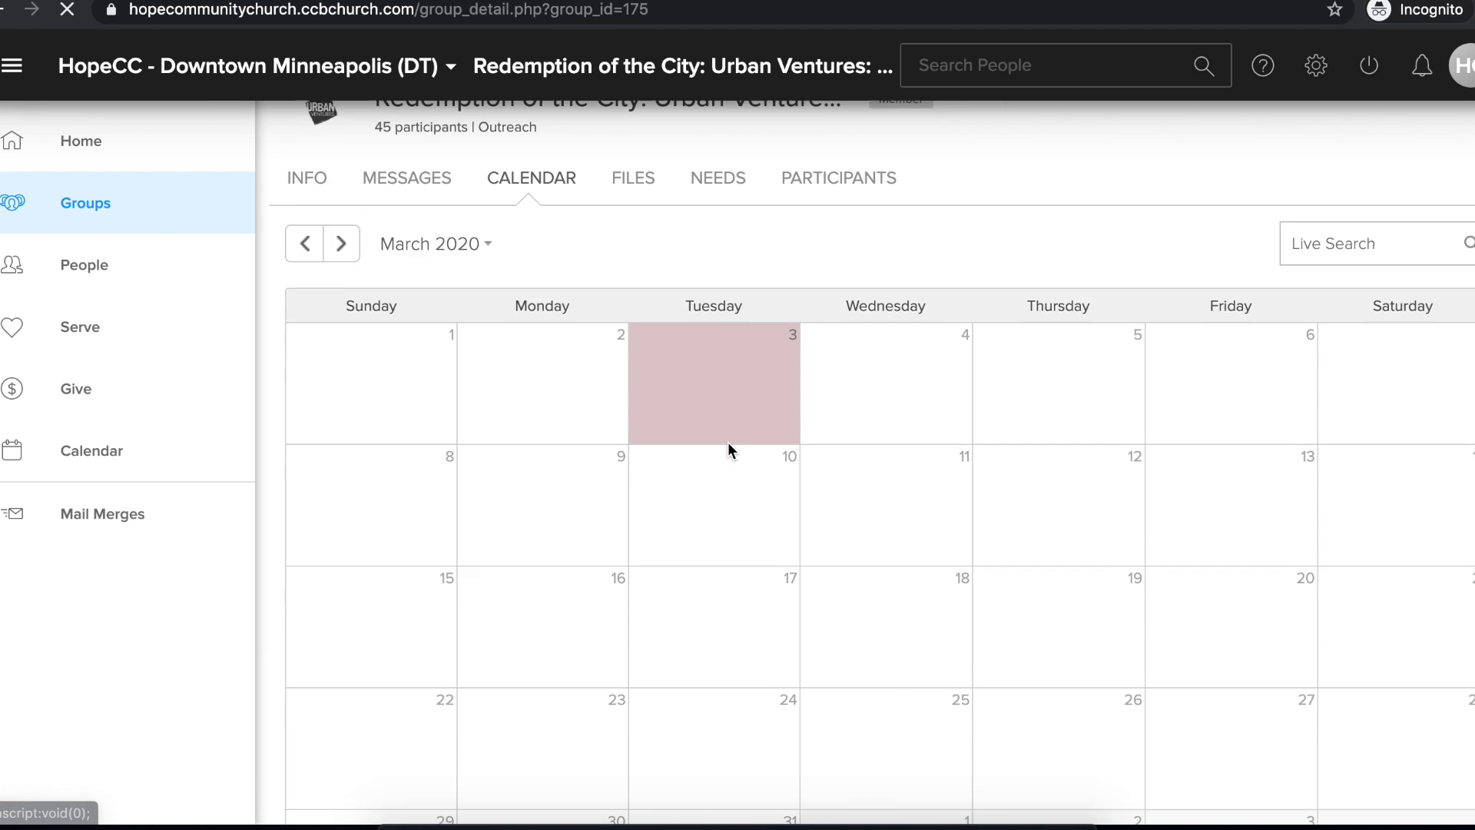
pyautogui.scroll(-5, 727, 441)
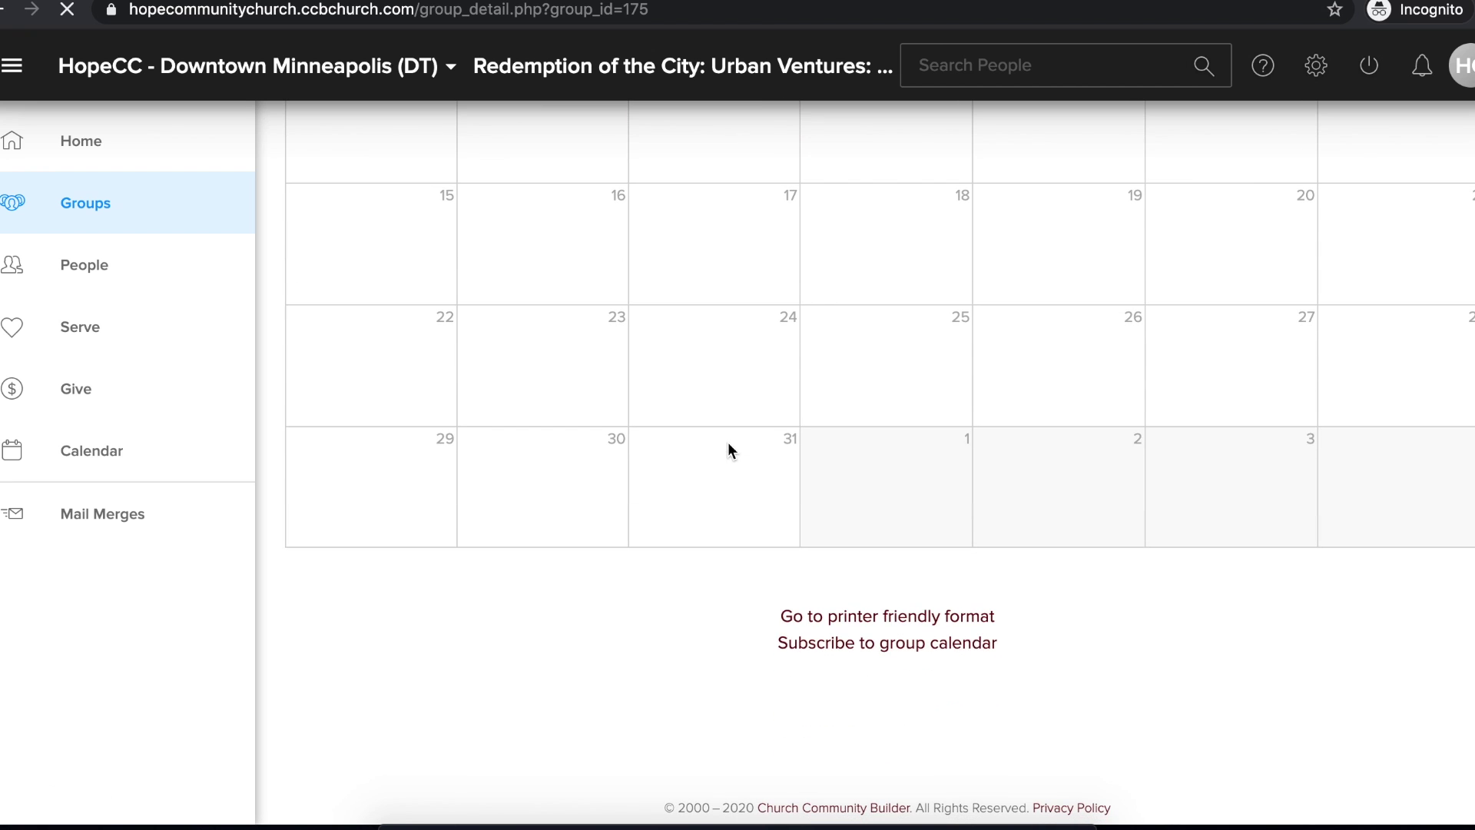
pyautogui.click(898, 652)
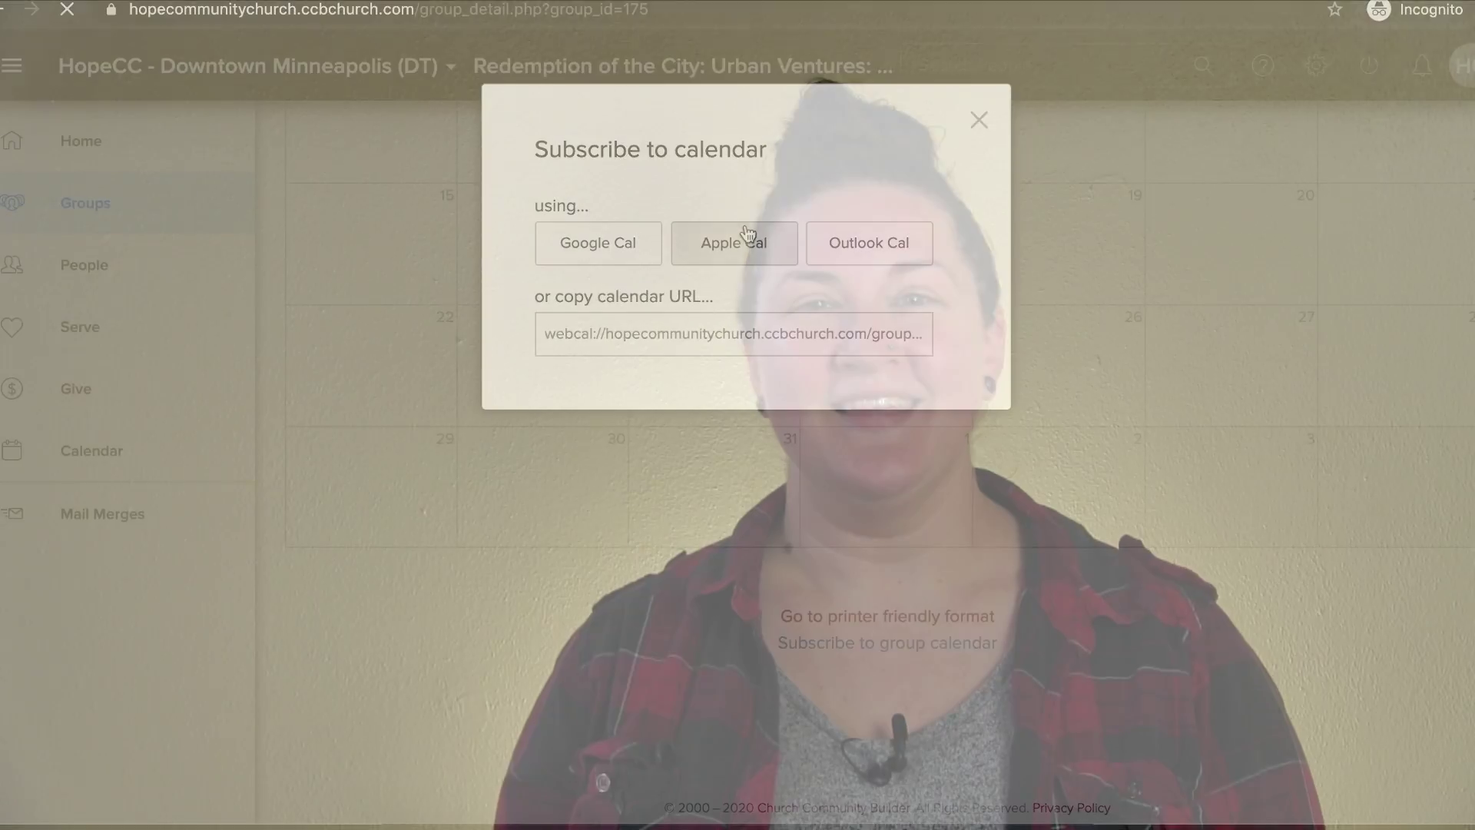